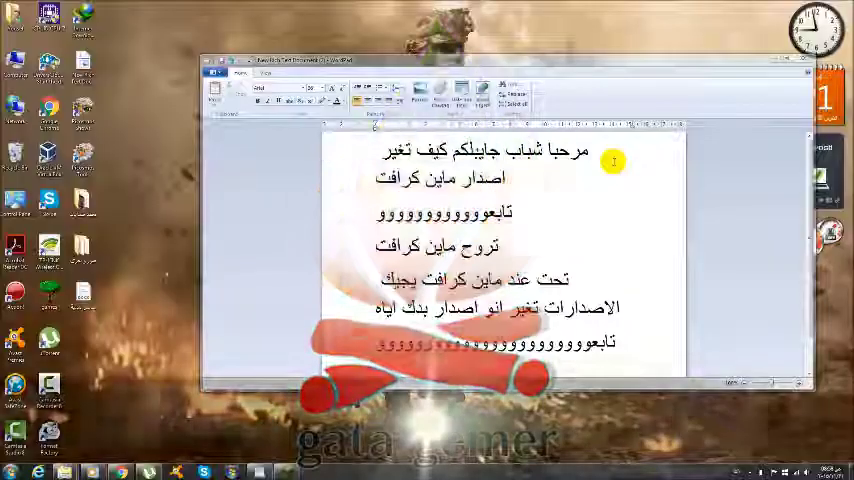
Highlight the note's opening lines one by one, through تروح ماين كرافت, then bring up the Minecraft launcher.
left_click_drag(497, 150, 384, 150)
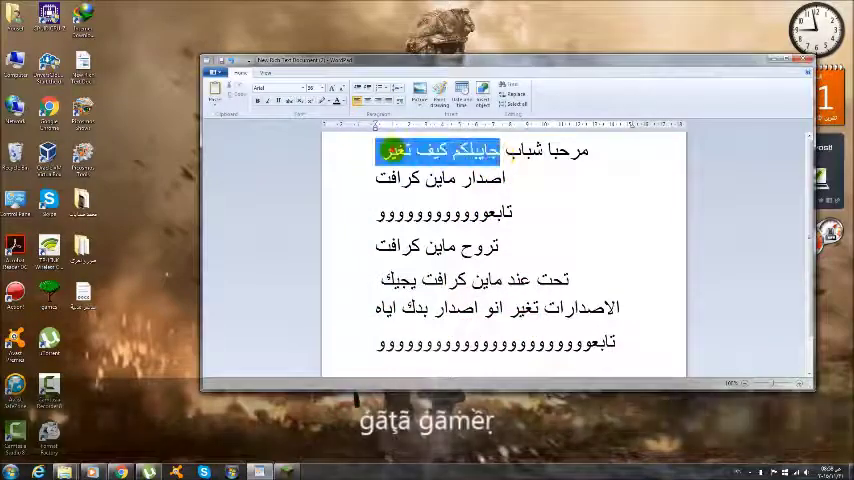
left_click_drag(508, 178, 416, 178)
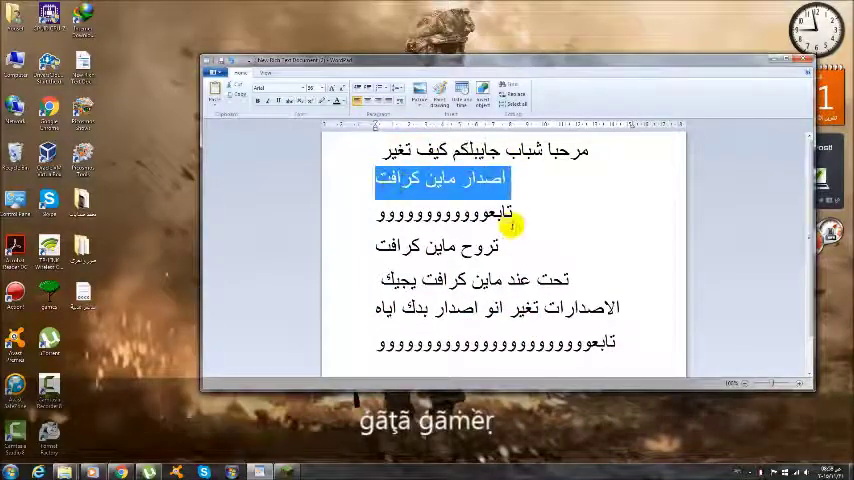
mouse_move(508, 213)
left_mouse_down()
mouse_move(452, 206)
mouse_move(381, 213)
left_mouse_up()
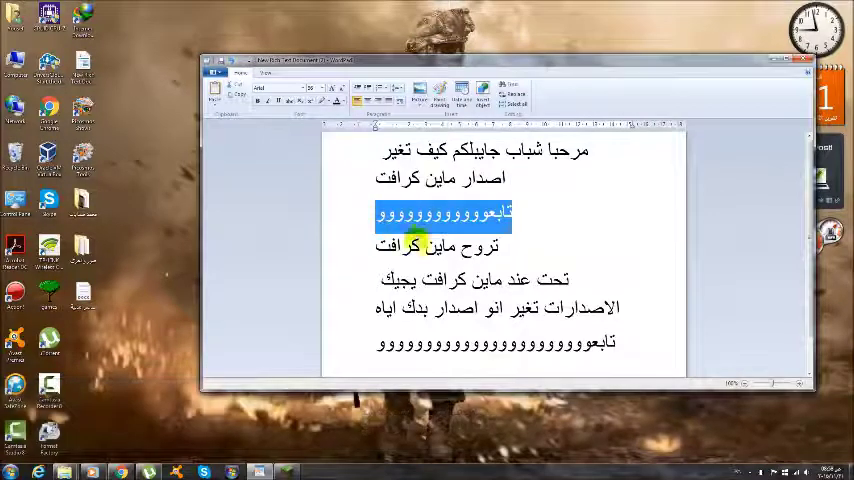
left_click(458, 245)
left_click_drag(500, 245, 373, 248)
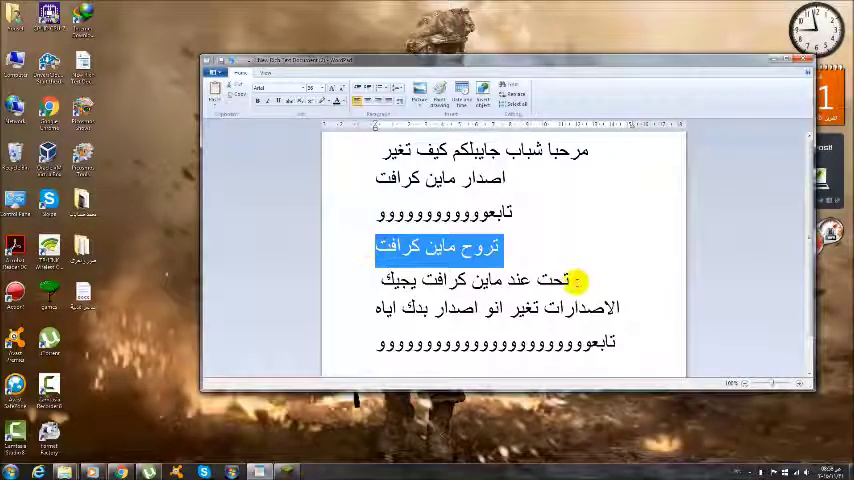
left_click(290, 470)
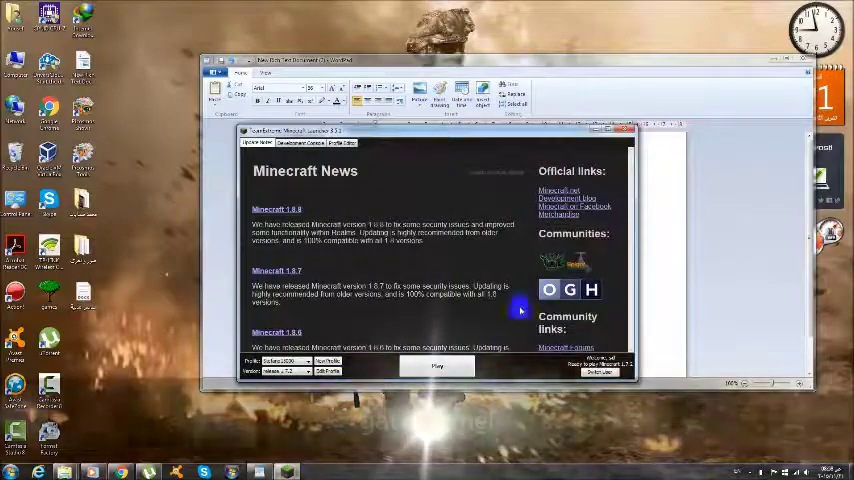
Move the launcher up and left, then highlight the note's تحت عند ماين كرافت يجيك lines.
mouse_move(440, 138)
left_mouse_down()
mouse_move(629, 261)
mouse_move(438, 261)
mouse_move(472, 150)
left_mouse_up()
mouse_move(484, 188)
left_mouse_down()
mouse_move(345, 164)
mouse_move(370, 115)
left_mouse_up()
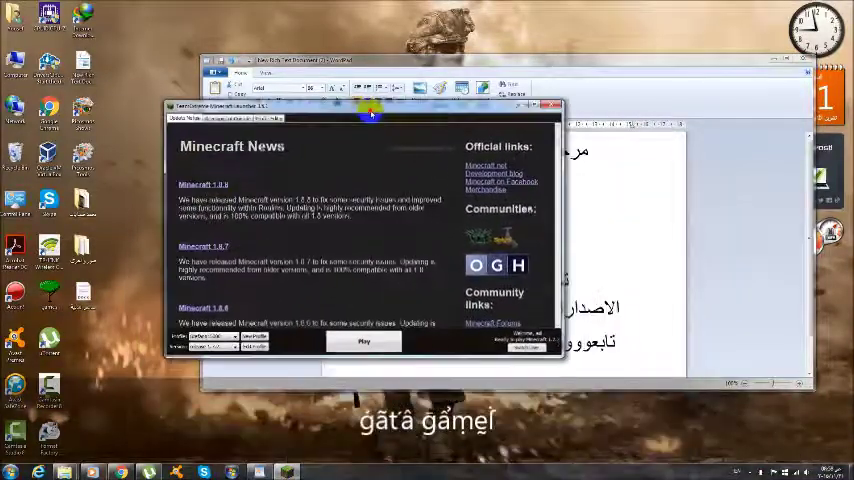
left_click(697, 185)
left_click_drag(375, 279, 568, 279)
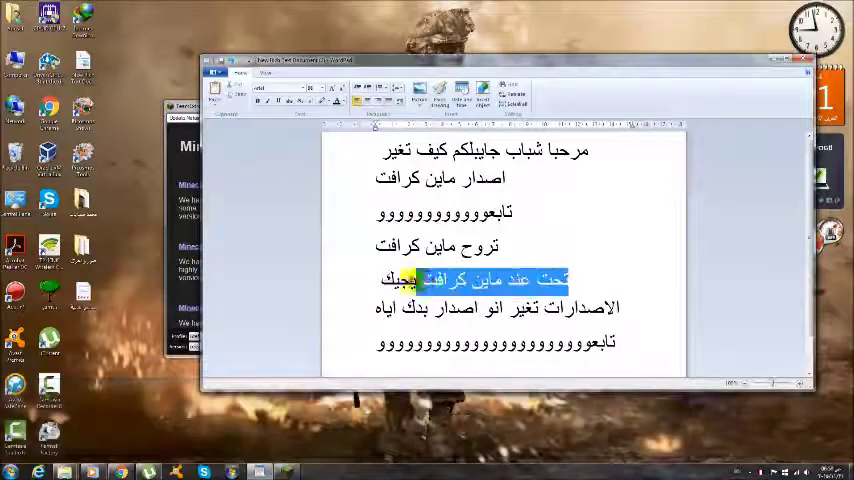
left_click_drag(618, 308, 500, 308)
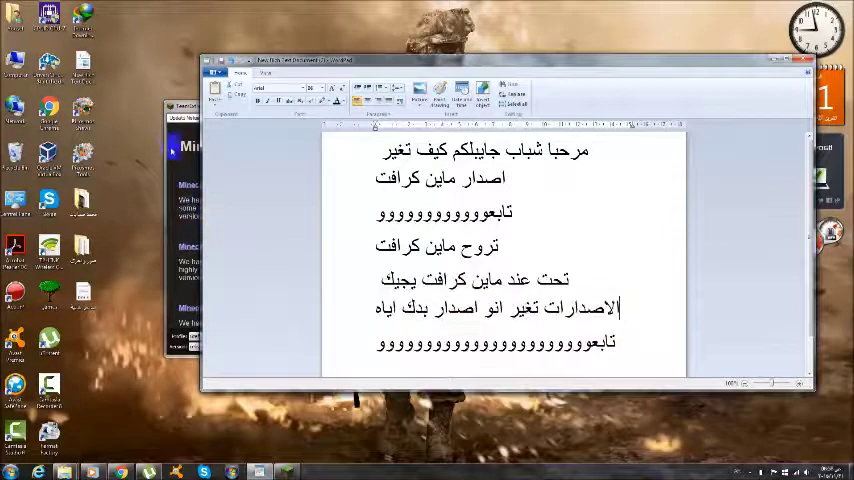
Add the word 'هونن' on a new line after the version-changing line.
key("alt+Tab")
left_click(634, 364)
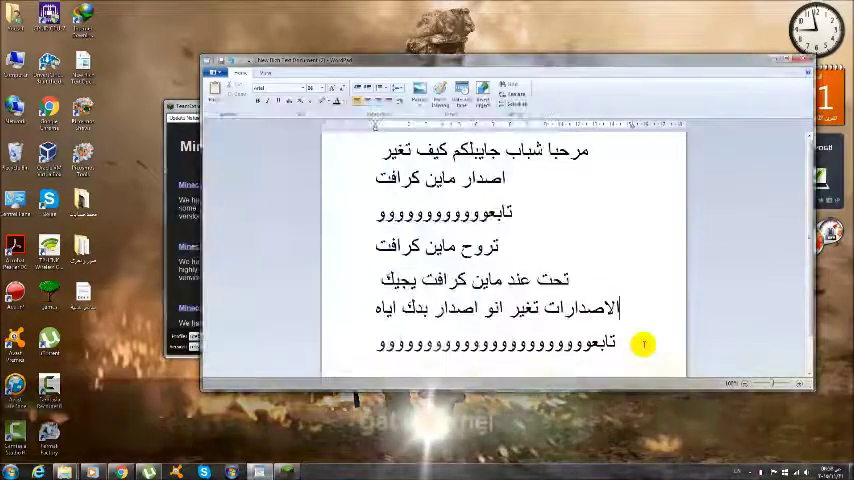
left_click_drag(353, 305, 628, 308)
left_click(648, 311)
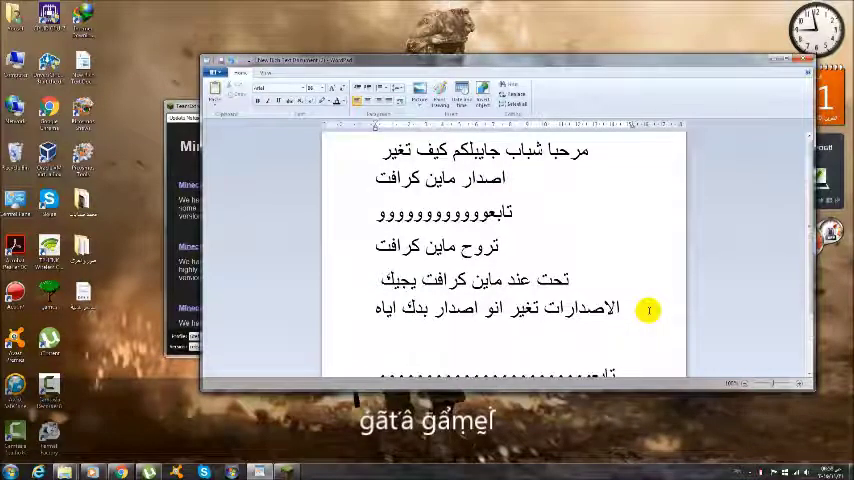
type("هونن")
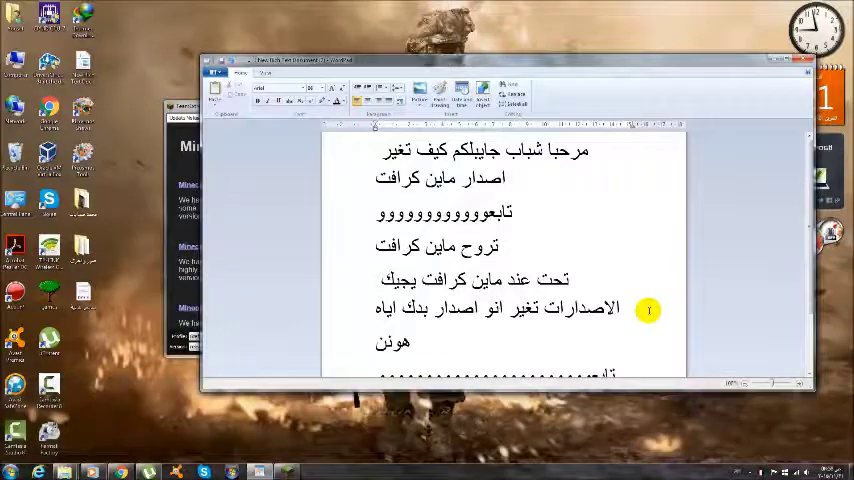
left_click(171, 218)
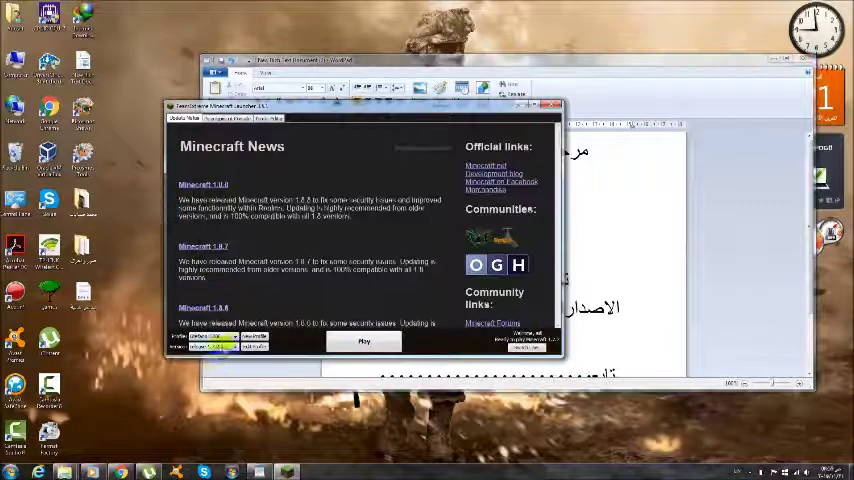
View the launcher's version dropdown, then continue the note's new line as 'هونن انو اص'.
left_click(234, 346)
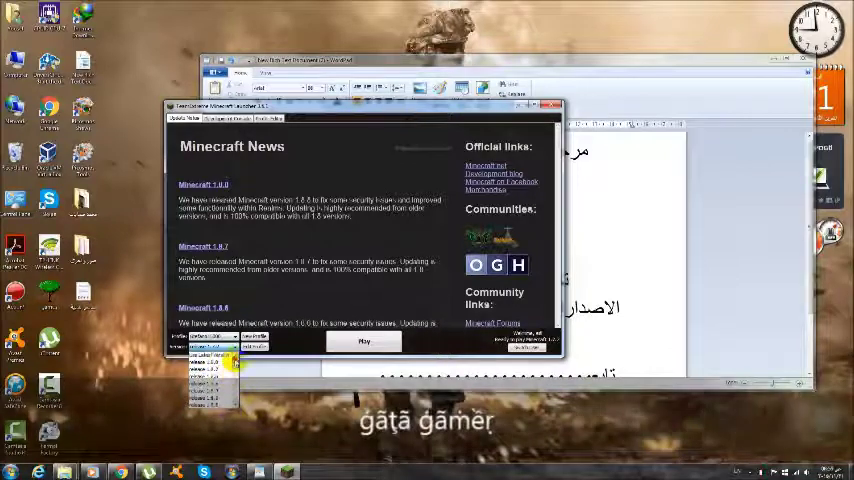
scroll(228, 380, "up", 5)
left_click(630, 330)
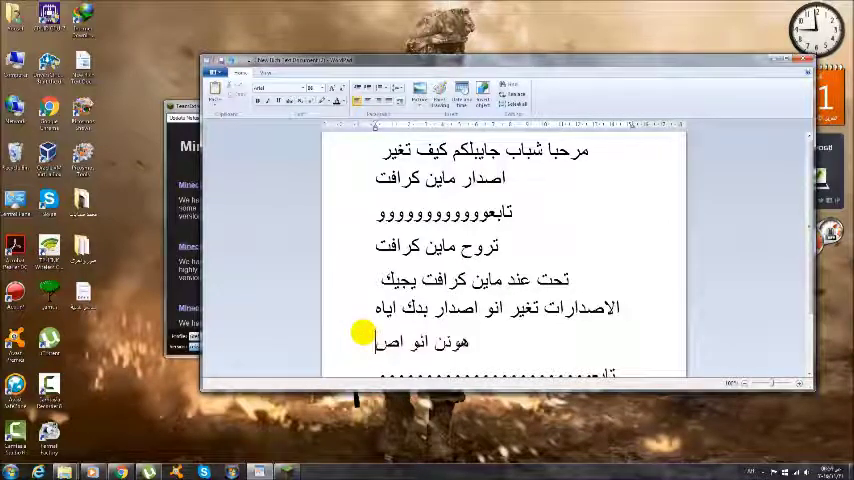
type("ار بدك")
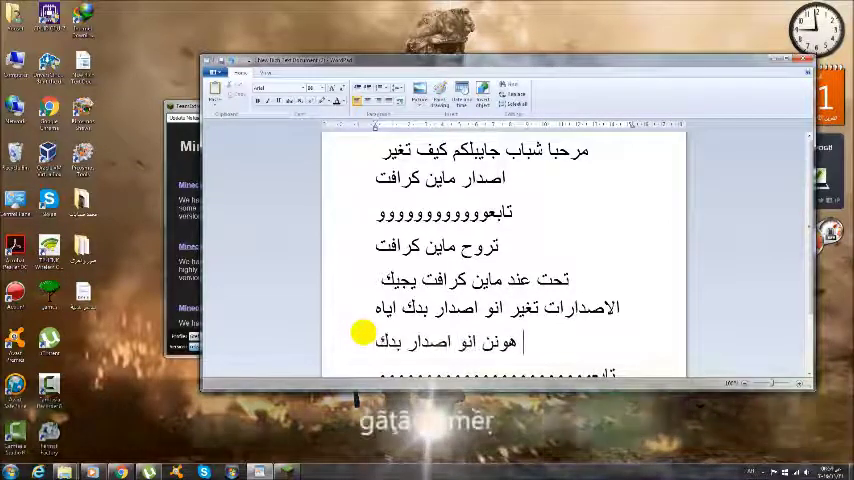
type(" تغيروووو")
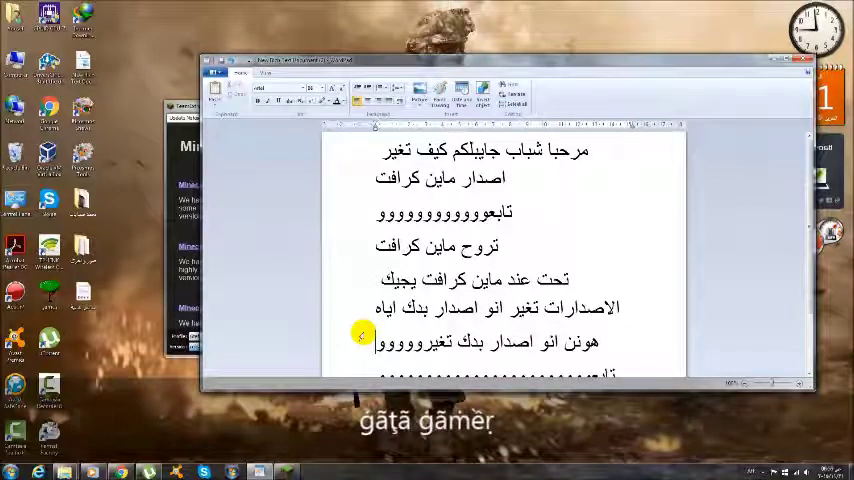
Insert blank lines around the تابعو line to make room for the examples.
key("Return")
scroll(570, 320, "down", 1)
left_click(603, 303)
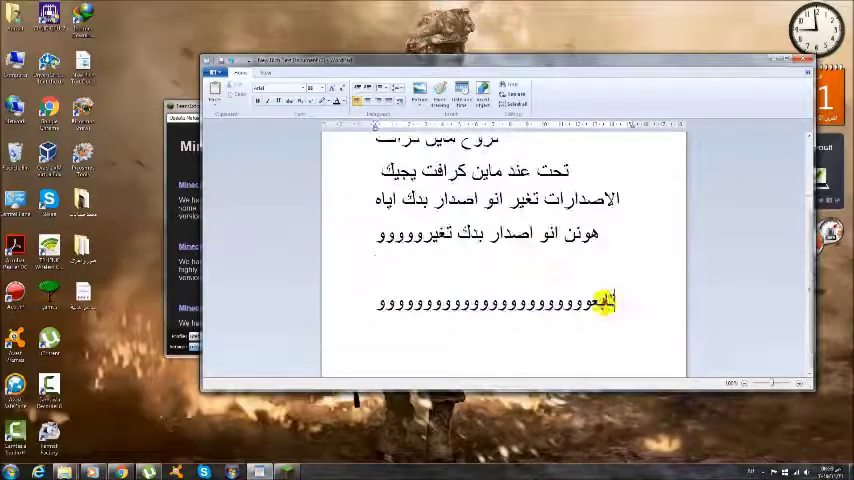
left_click(355, 300)
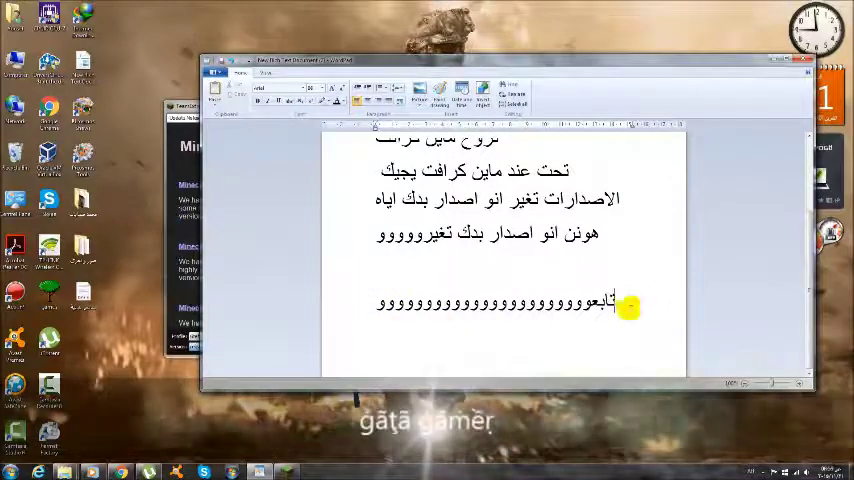
key("Return")
key("Up")
key("Up")
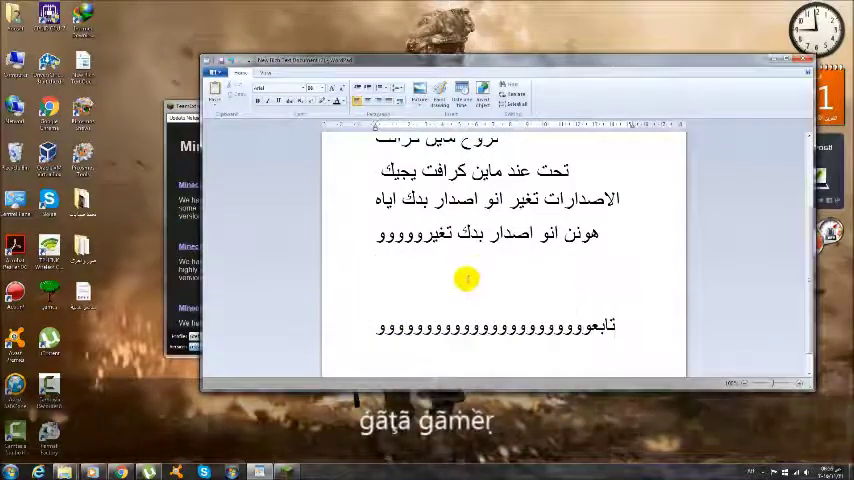
left_click(402, 371)
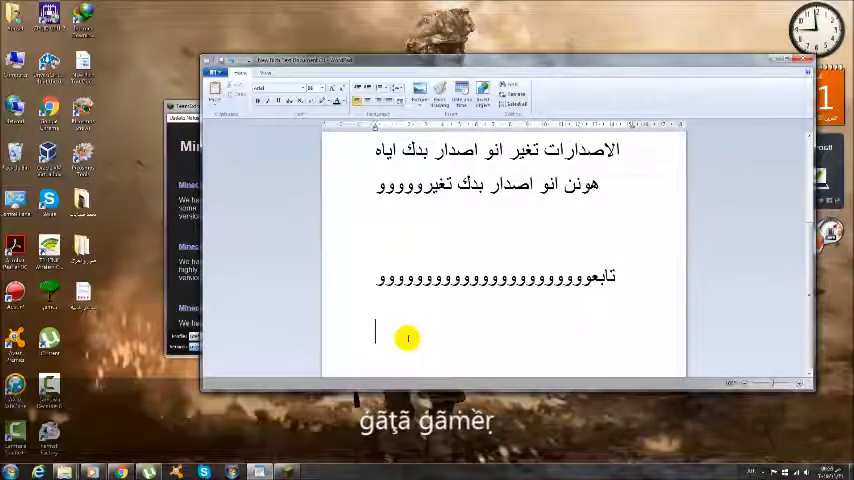
type("مثلا ان")
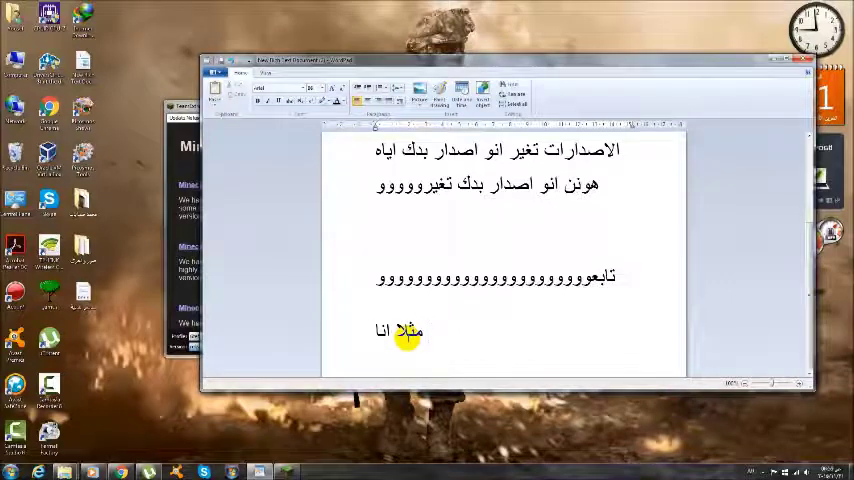
type(" اصدار")
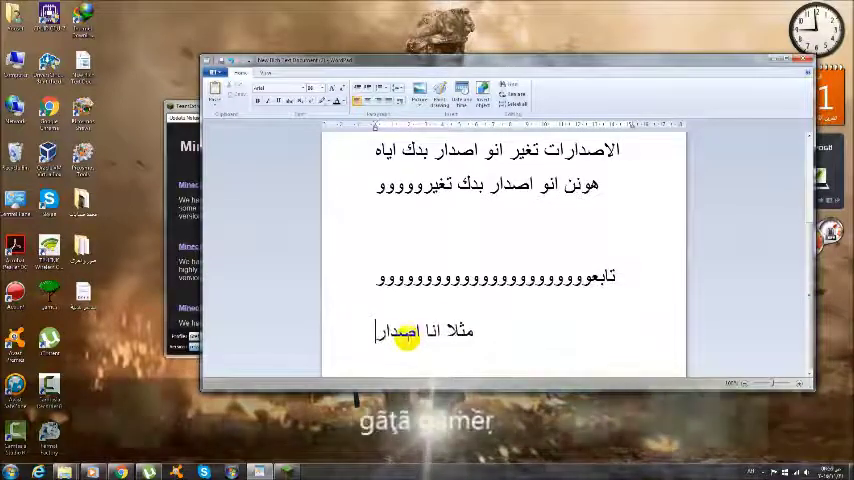
type("ي")
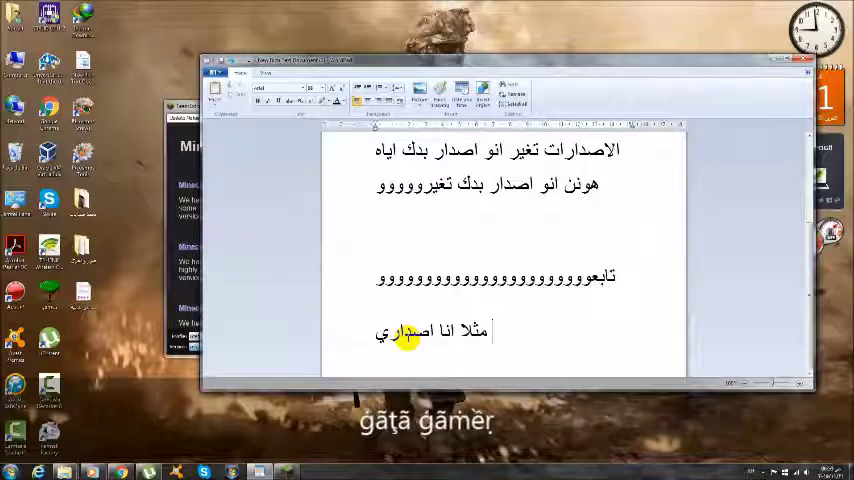
type(" 1.")
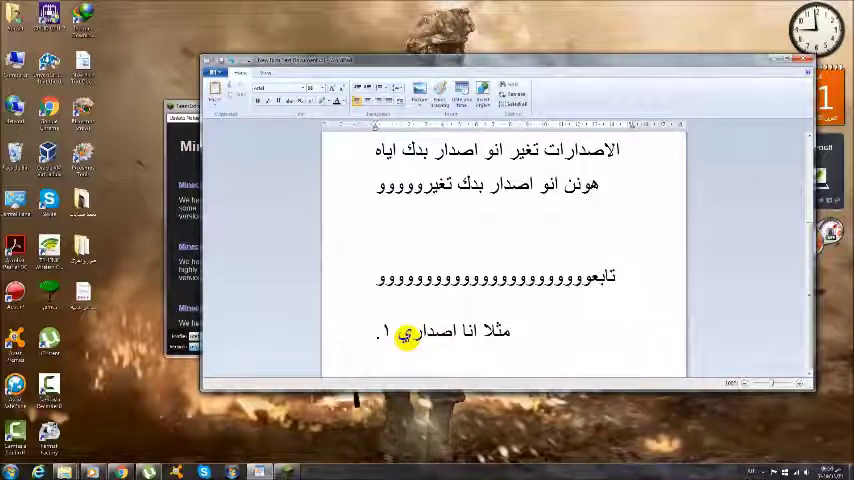
type("7")
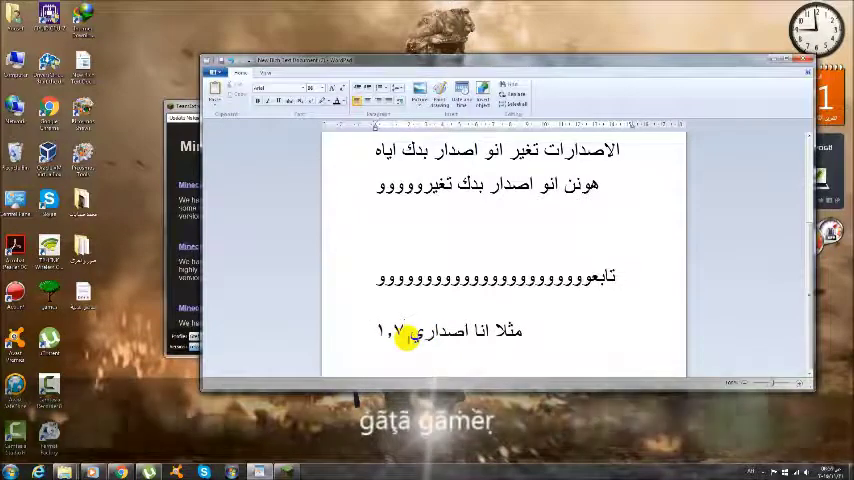
Type the example lines: current version 1.7.2 and wanted version 1.8.8.
key("BackSpace")
key("BackSpace")
key("BackSpace")
key("BackSpace")
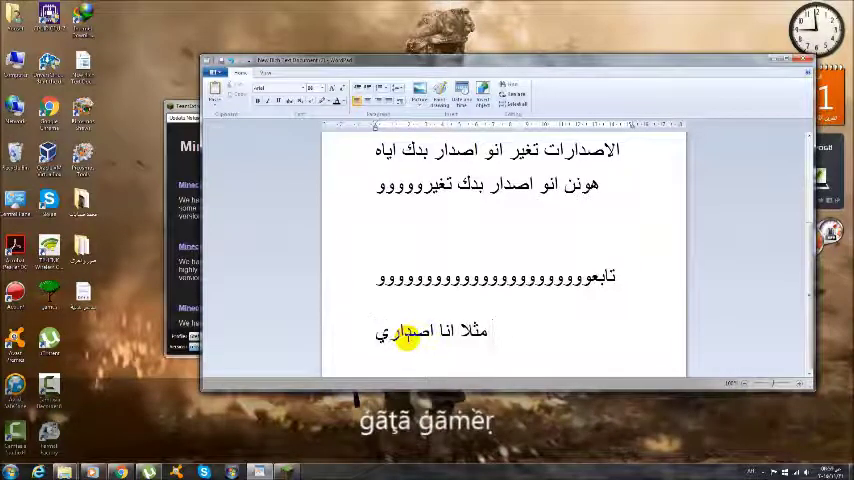
type(" 1.7.2")
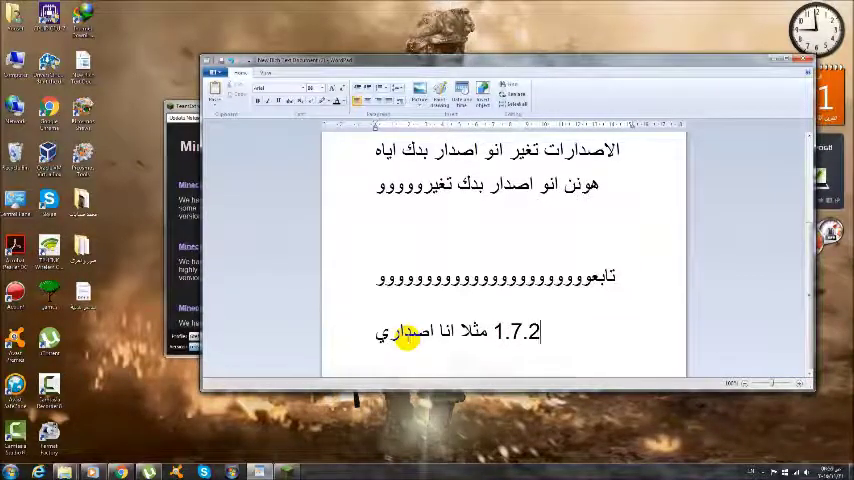
key("Return")
type("ب")
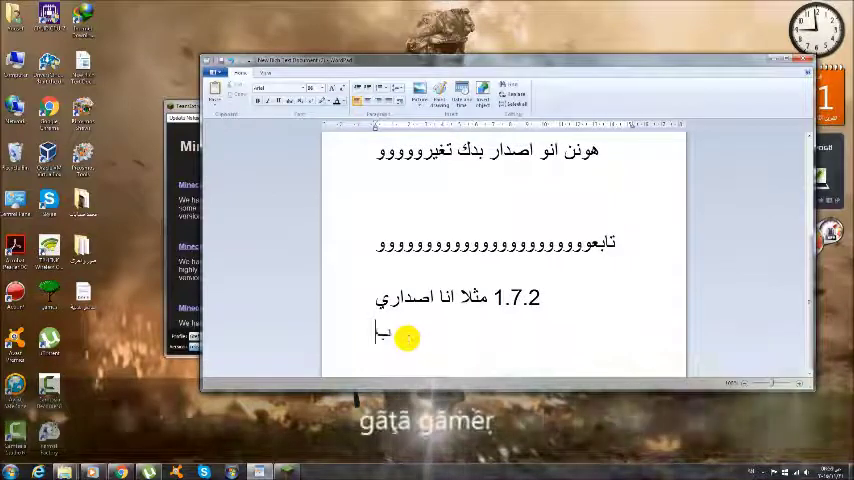
type("دي اغيرو")
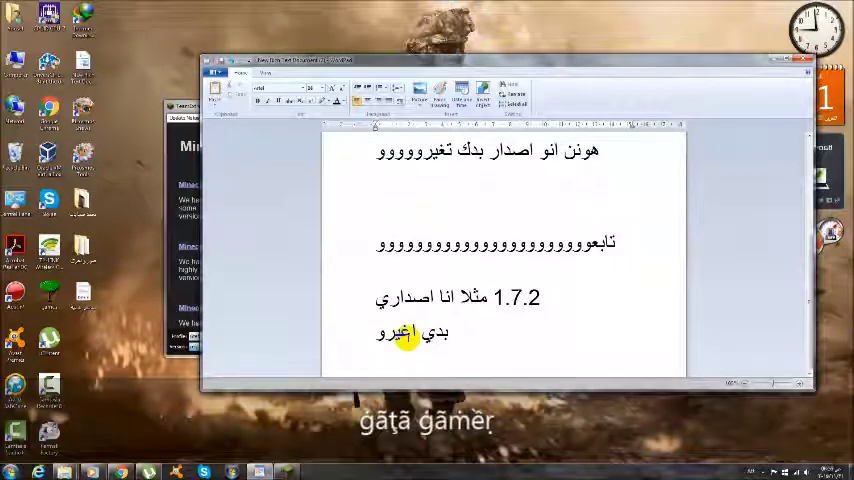
type(" 1.8.8")
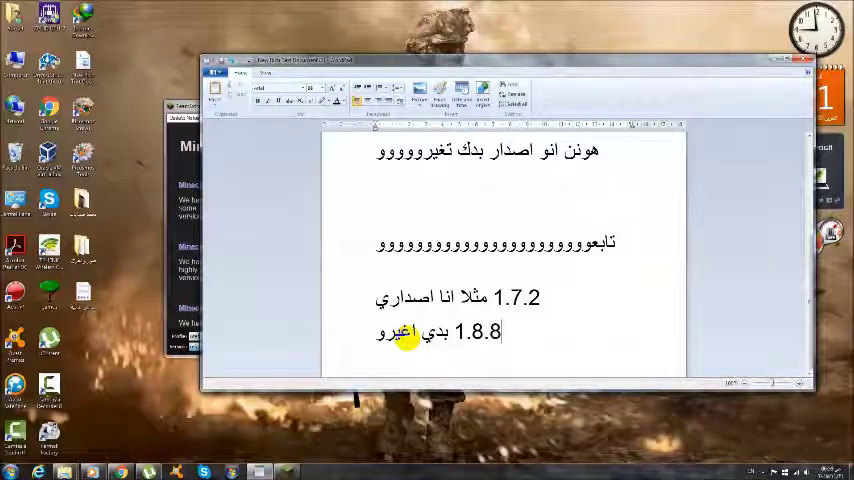
key("Return")
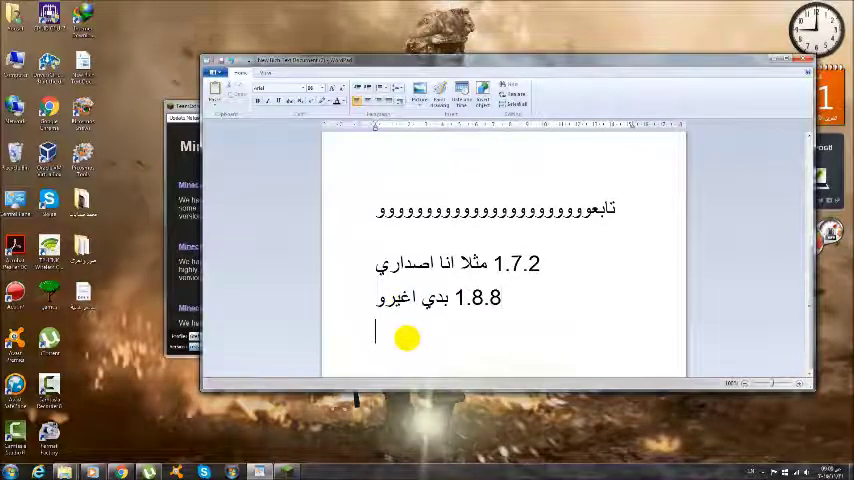
type("تابعو")
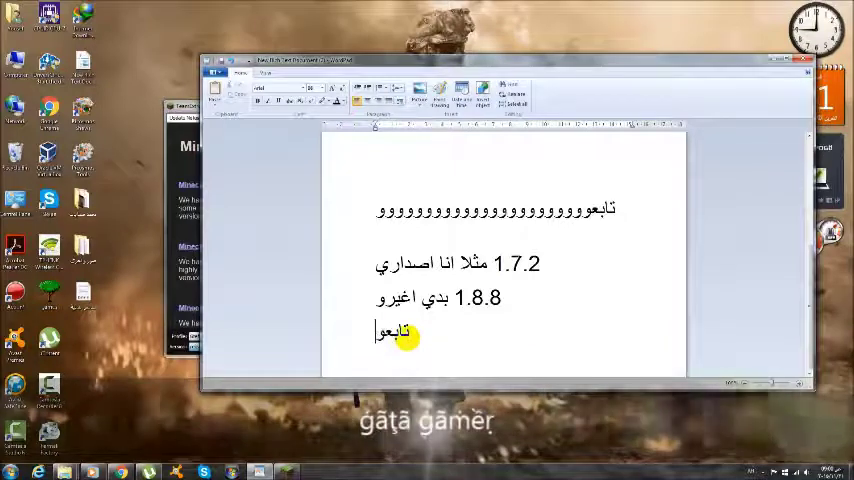
type("ووووووووووووو او")
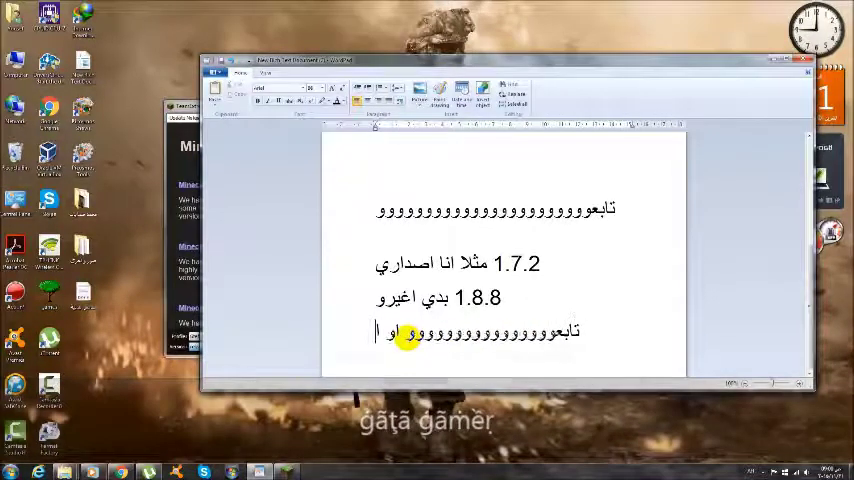
type(" اي ا")
type("ار غيروو")
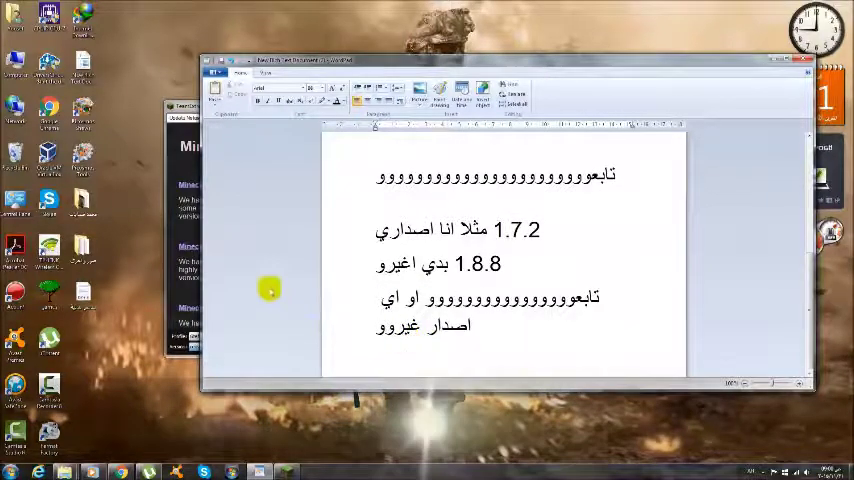
Recheck the launcher's version list, then add the line 'بعد ما تختار الاصدار تروح تدعس كلمة'.
left_click(173, 283)
left_click(234, 346)
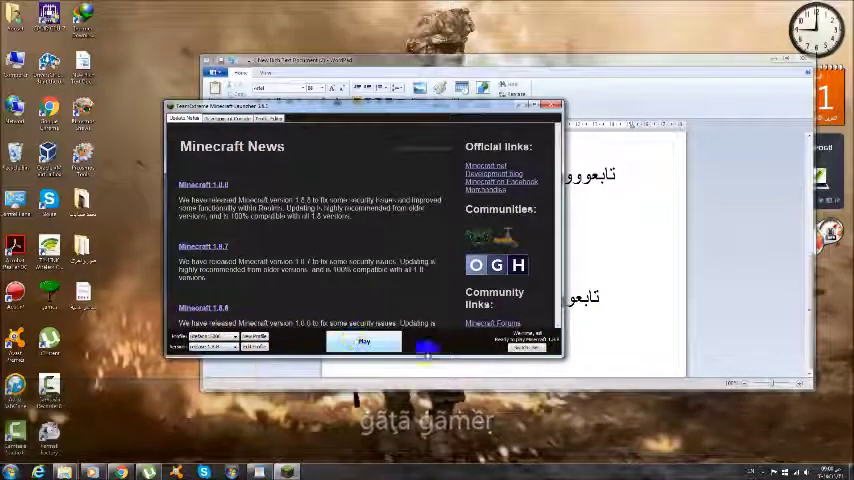
left_click(477, 355)
key("Return")
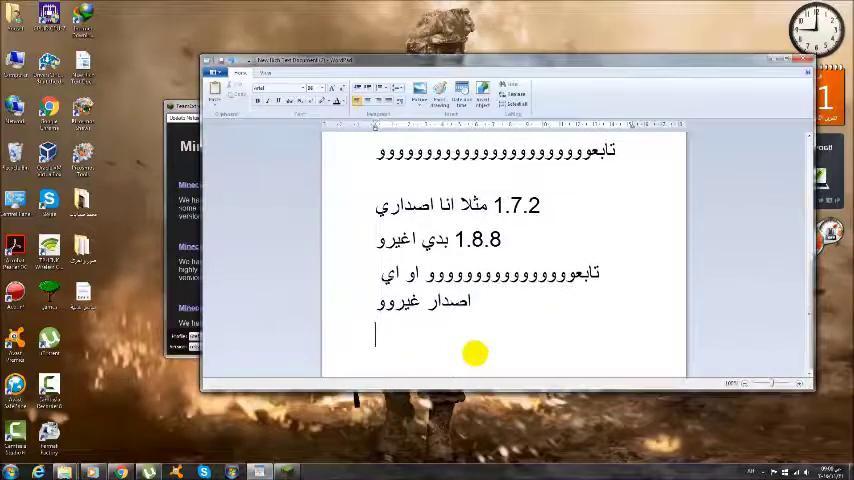
type("بعد")
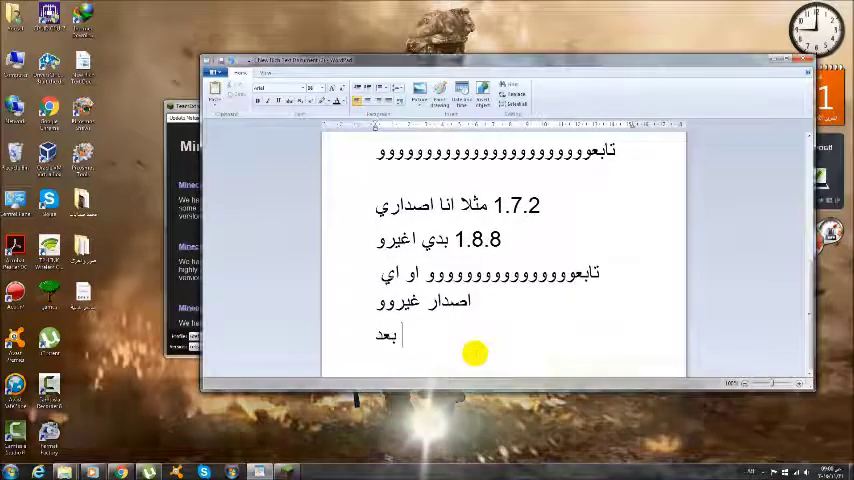
type(" ما تختا")
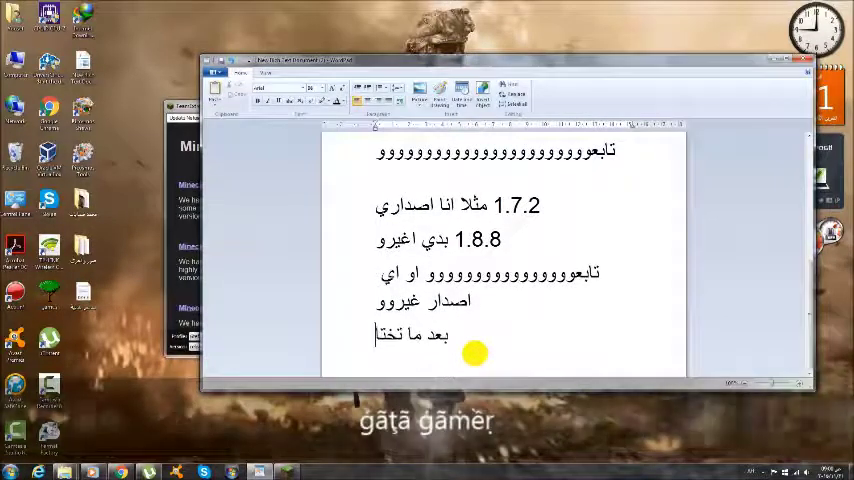
type("ر الإصدار")
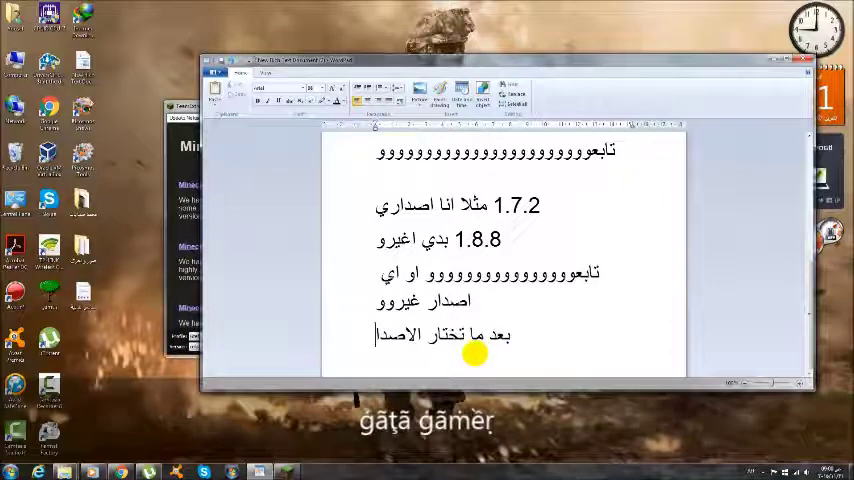
type(" تروح")
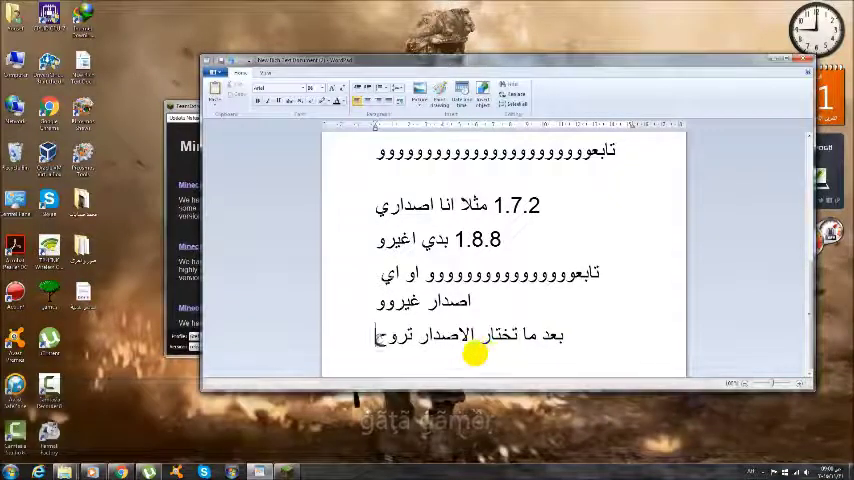
type(" تد")
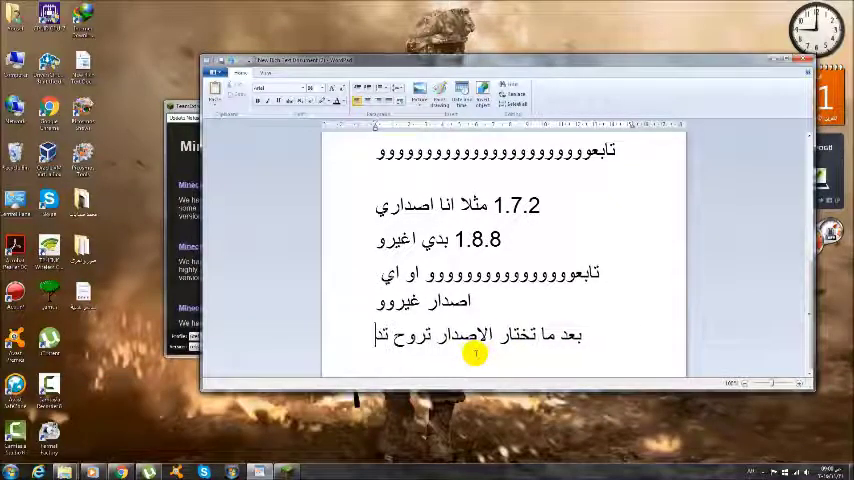
type("عس كلم")
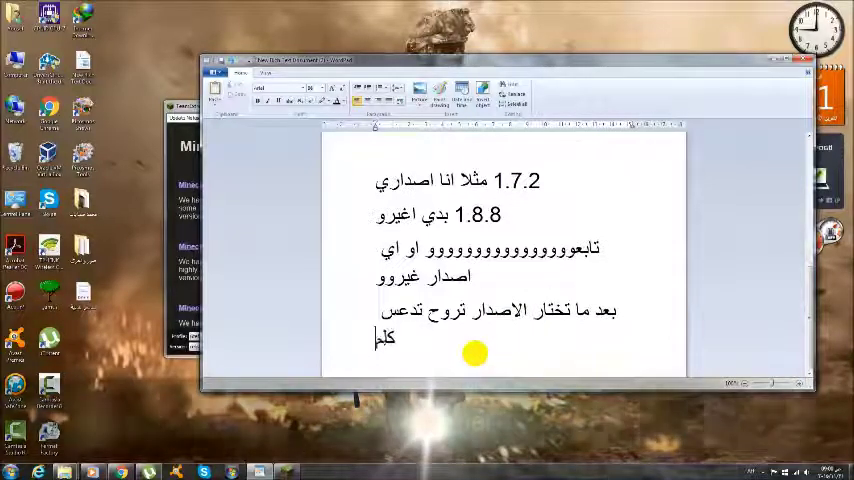
type("ة")
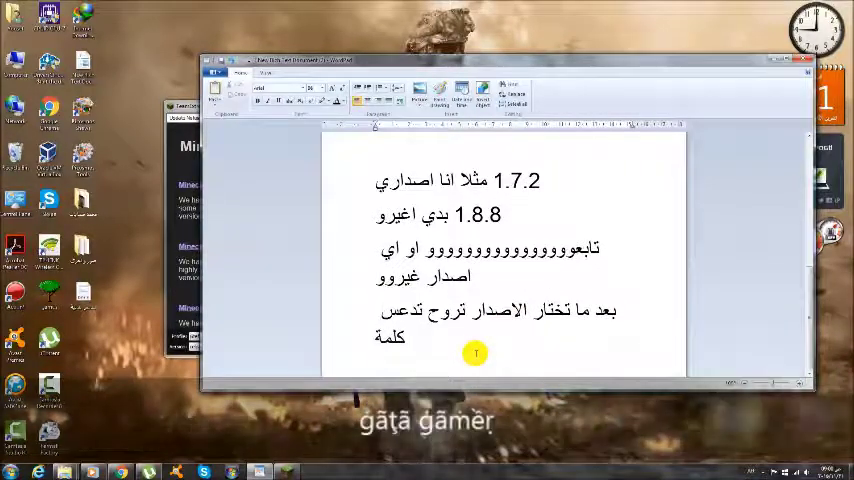
left_click_drag(332, 66, 515, 39)
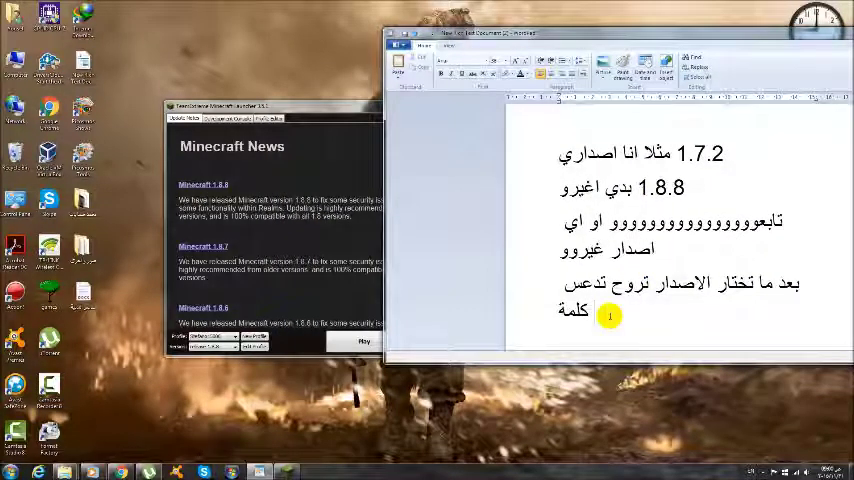
type("pla")
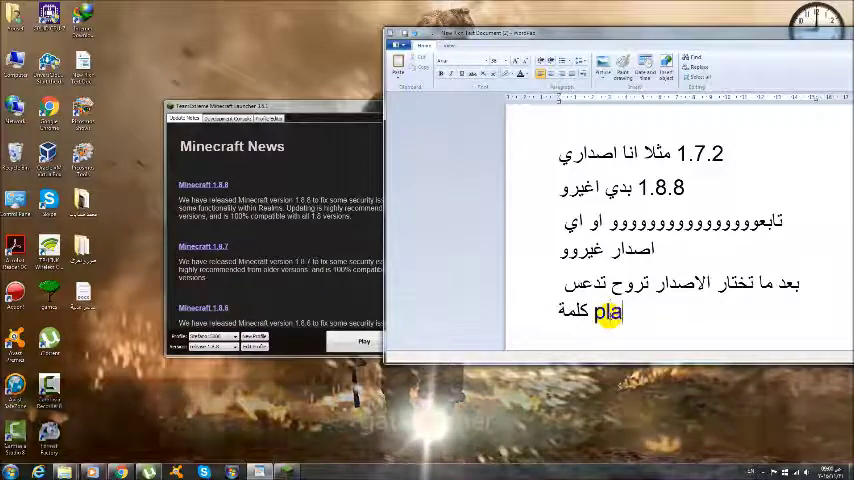
type("y")
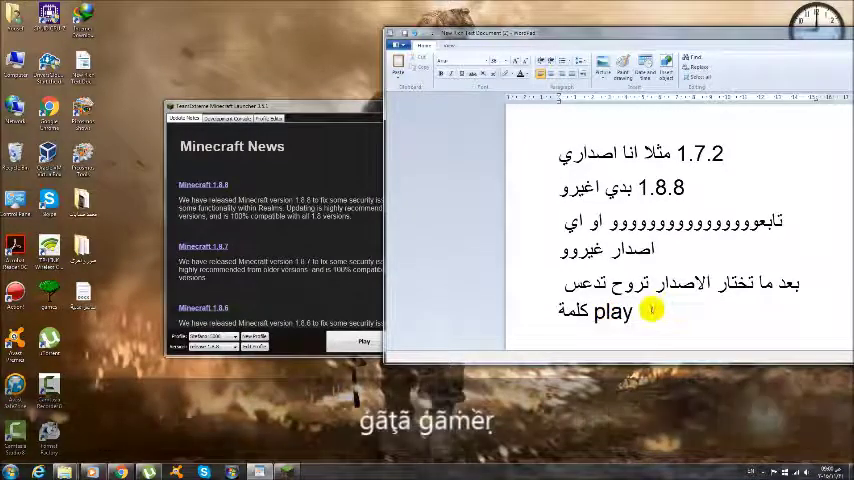
Start the game with Play while adding the wait line and 'زي ماشفتو اجا الاصدار' to the note.
key("Return")
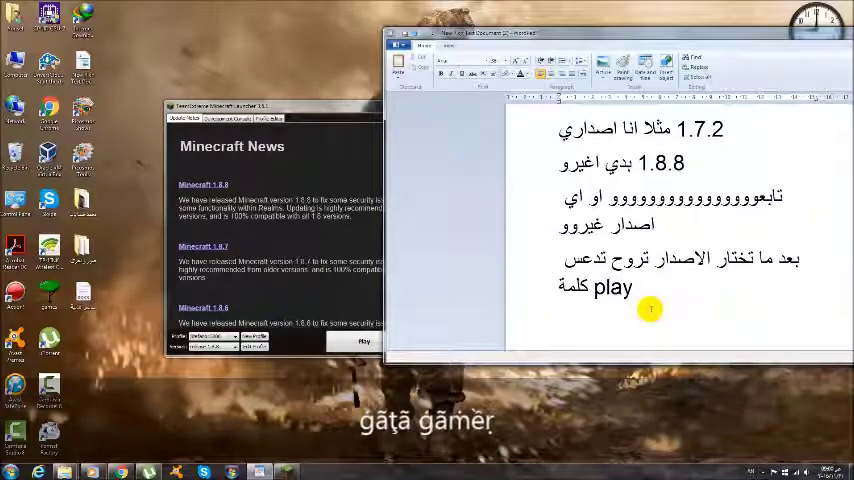
left_click(370, 341)
left_click(637, 311)
type("تاب")
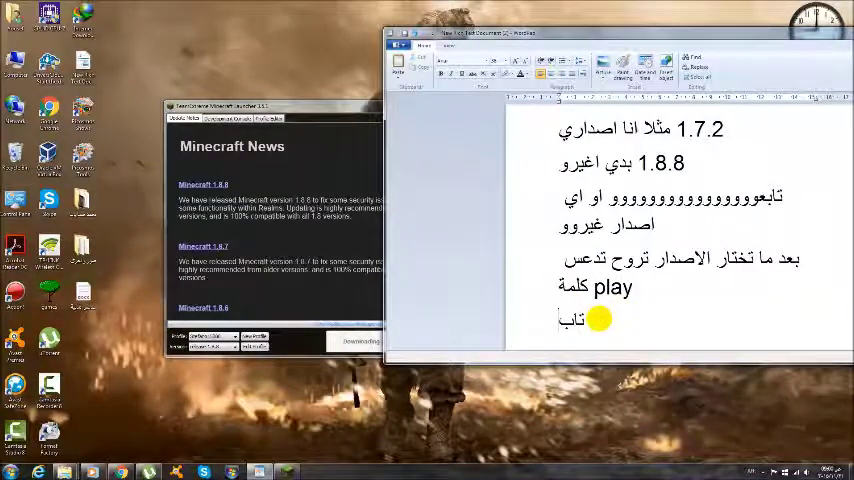
type("عوووووووووو")
key("Return")
type("زي ماشف")
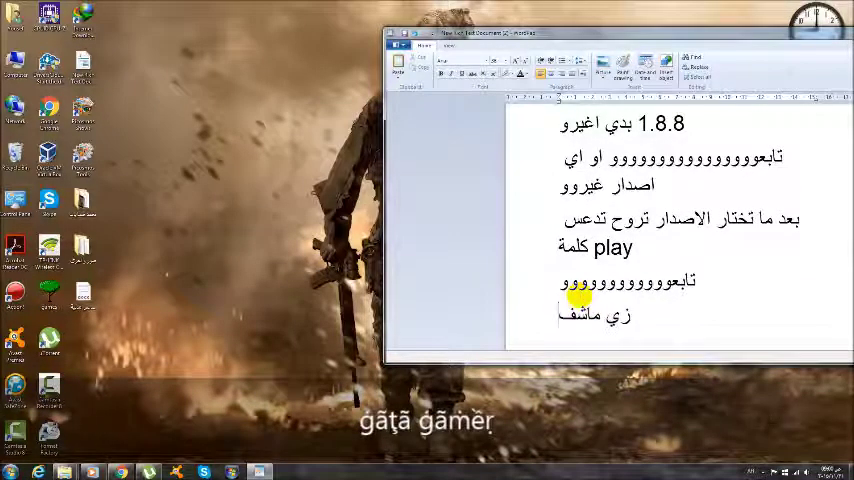
type("تو اجا ال")
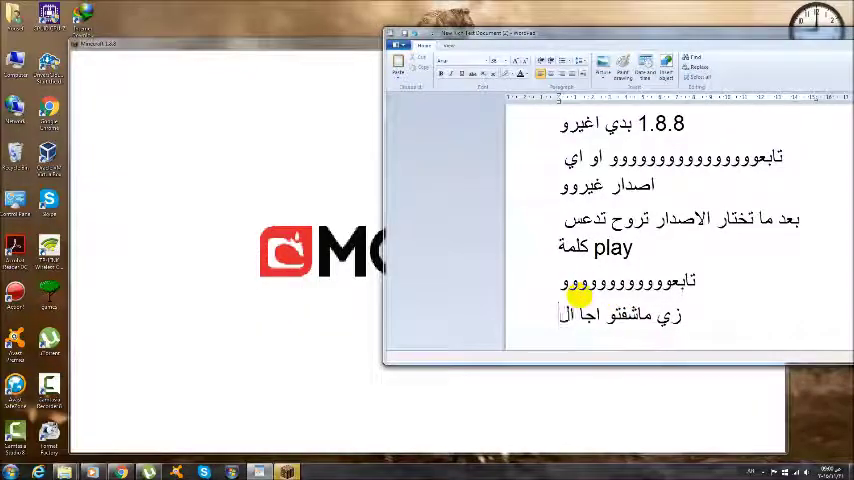
type("اصدار")
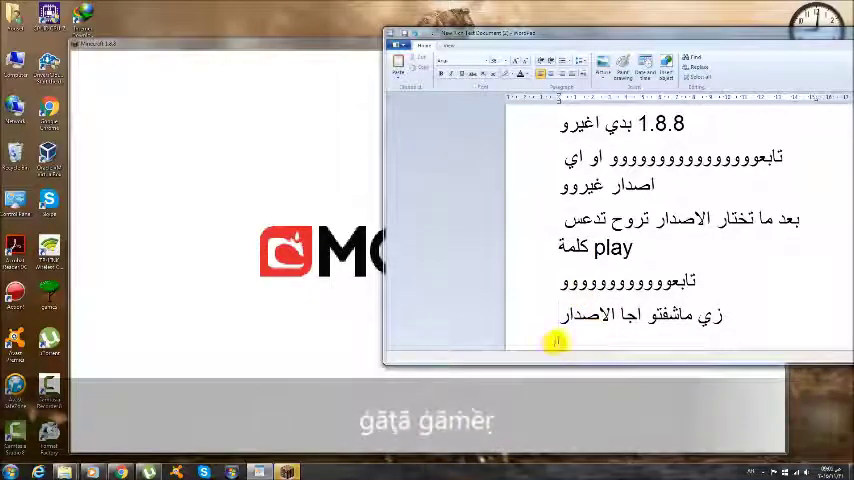
key("Return")
mouse_move(711, 42)
left_mouse_down()
mouse_move(625, 32)
mouse_move(334, 53)
mouse_move(311, 38)
mouse_move(648, 84)
mouse_move(334, 51)
mouse_move(320, 86)
left_mouse_up()
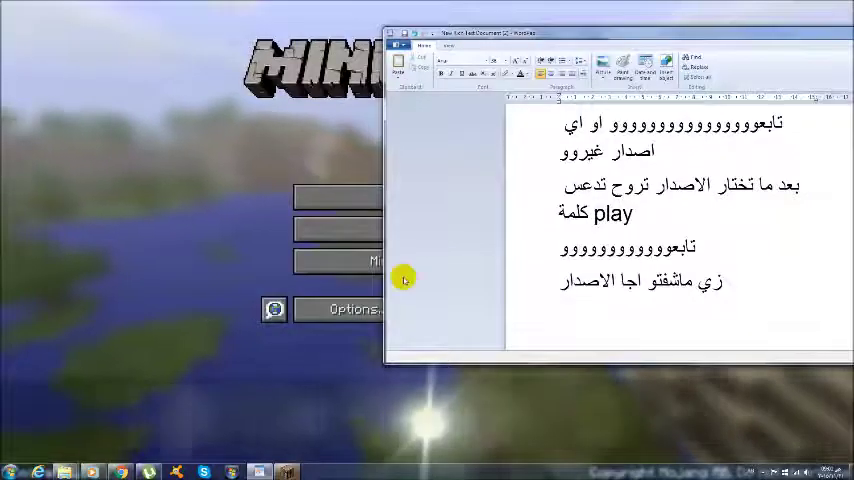
Move the note aside, show Minecraft's 1.8.8 title screen, then minimize the game.
left_click_drag(404, 278, 530, 333)
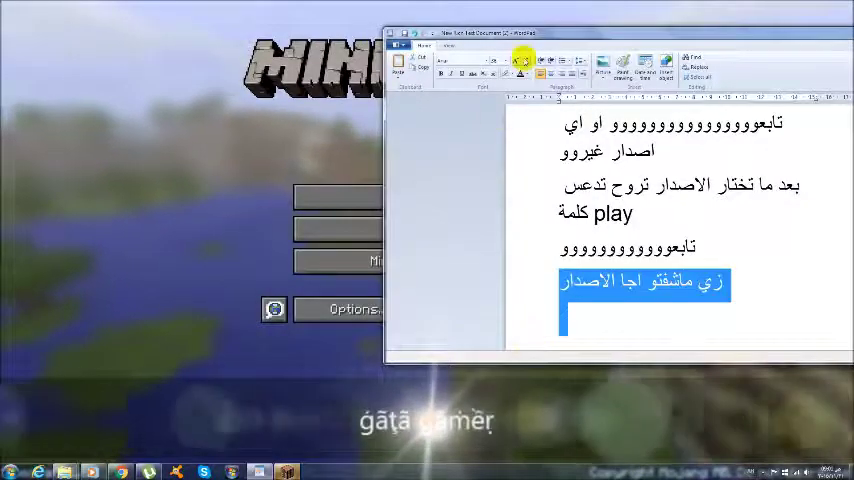
mouse_move(525, 33)
left_mouse_down()
mouse_move(525, 82)
mouse_move(343, 79)
left_mouse_up()
left_click(461, 321)
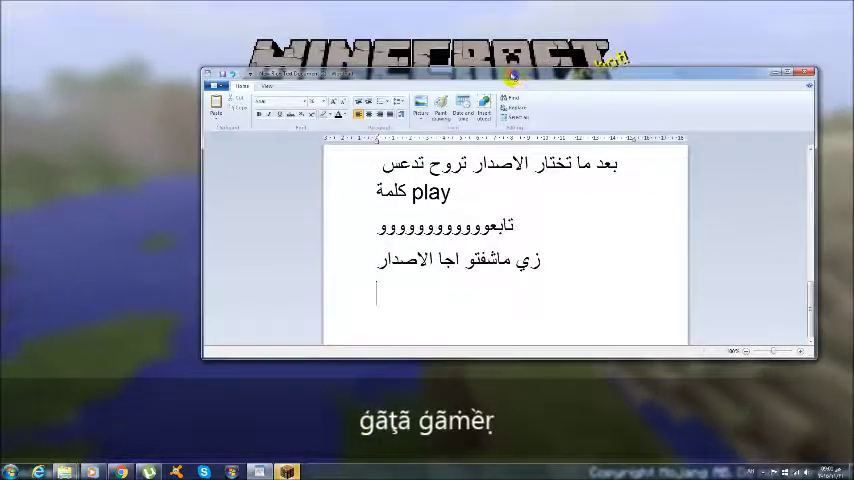
mouse_move(524, 83)
left_mouse_down()
mouse_move(402, 306)
mouse_move(659, 131)
mouse_move(505, 90)
left_mouse_up()
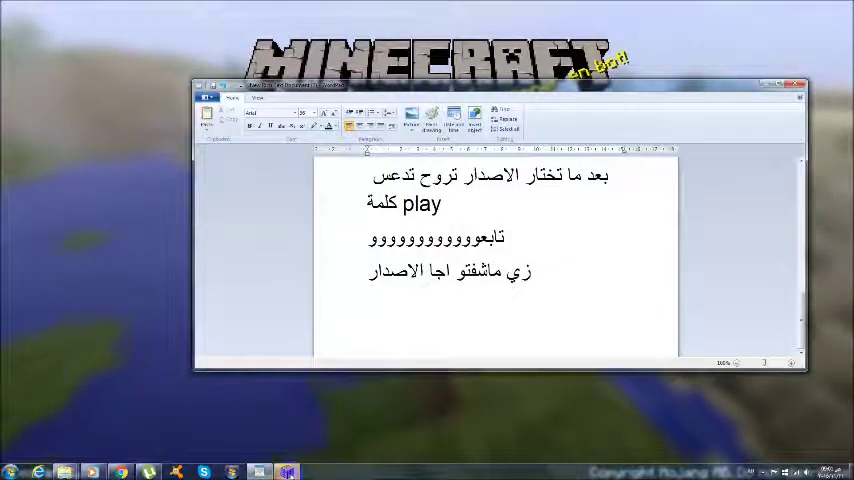
key("super")
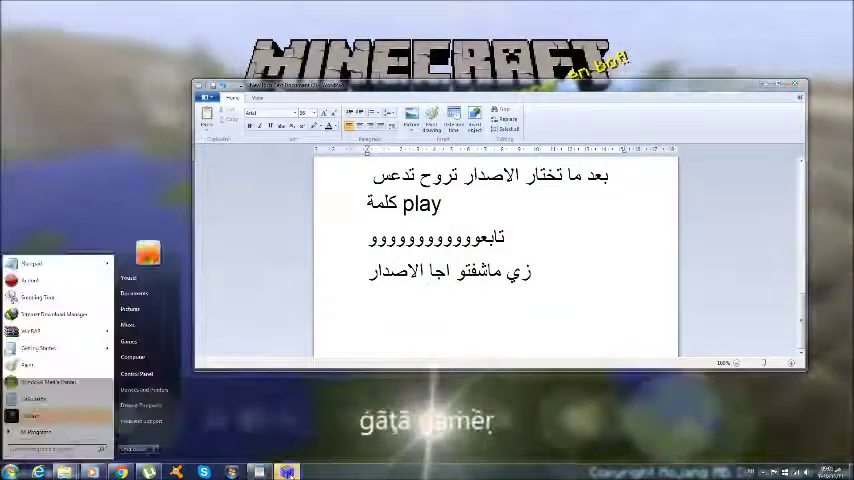
left_click(287, 471)
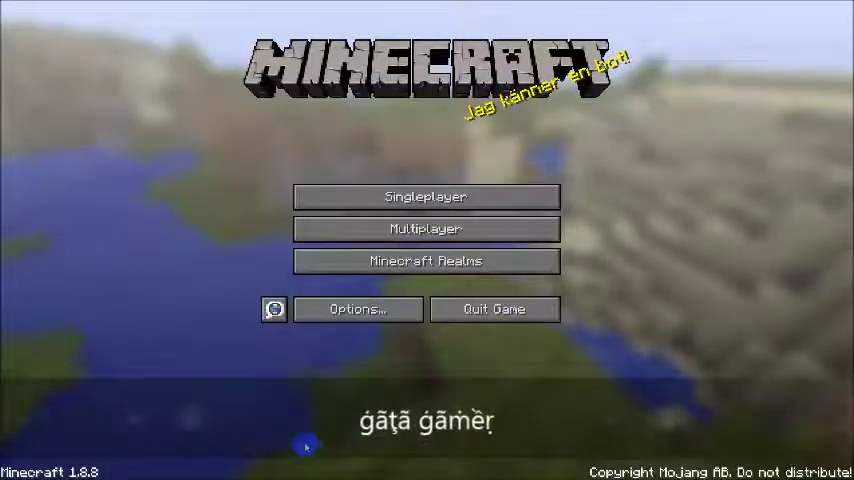
key("super")
key("super")
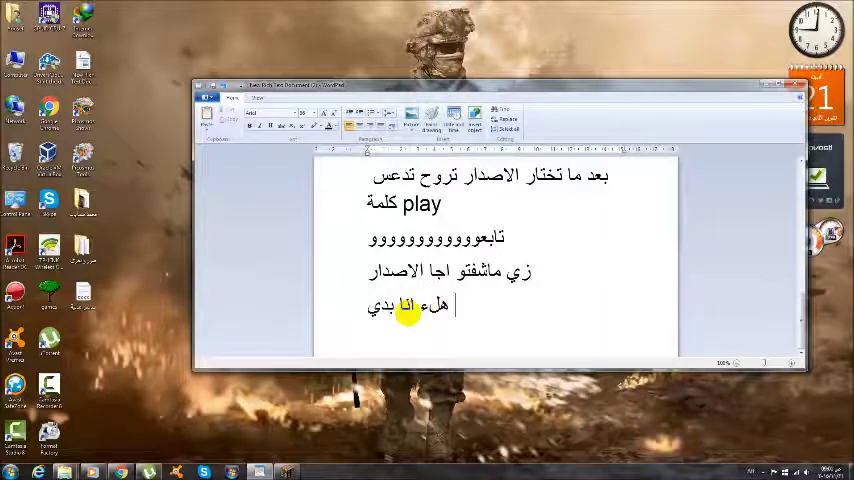
type("اغيرو لل")
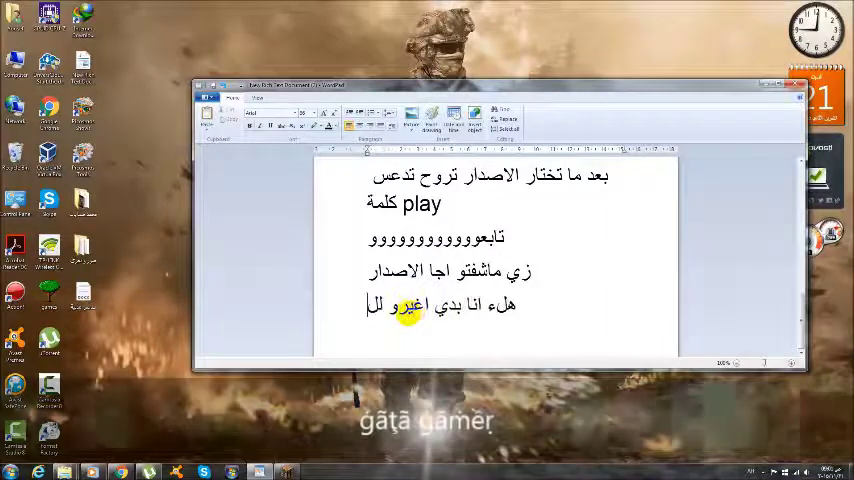
type("اصدار تبع")
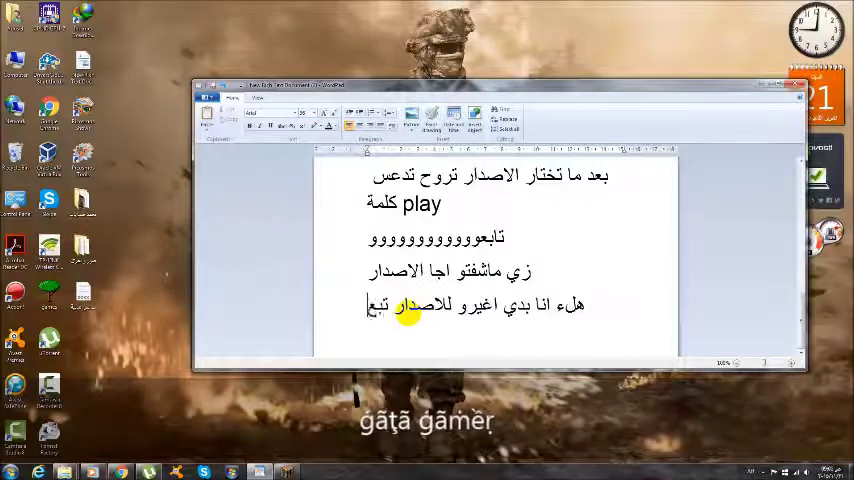
type("ي الي هوة ")
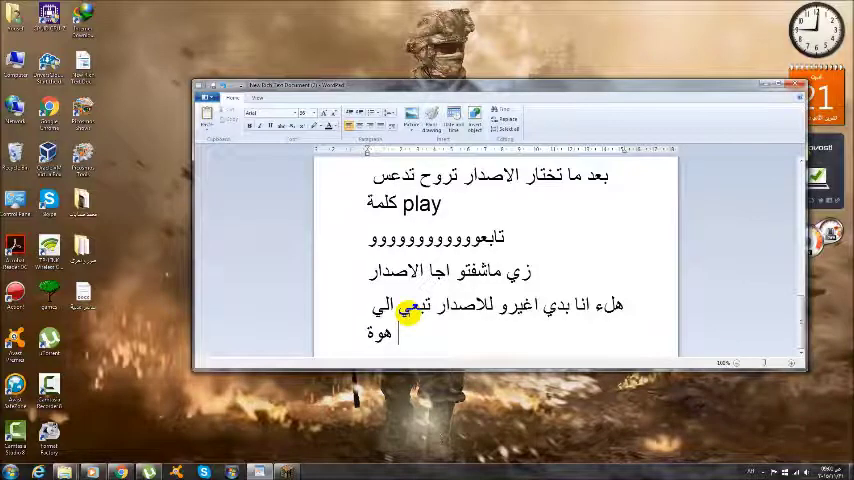
type("1.")
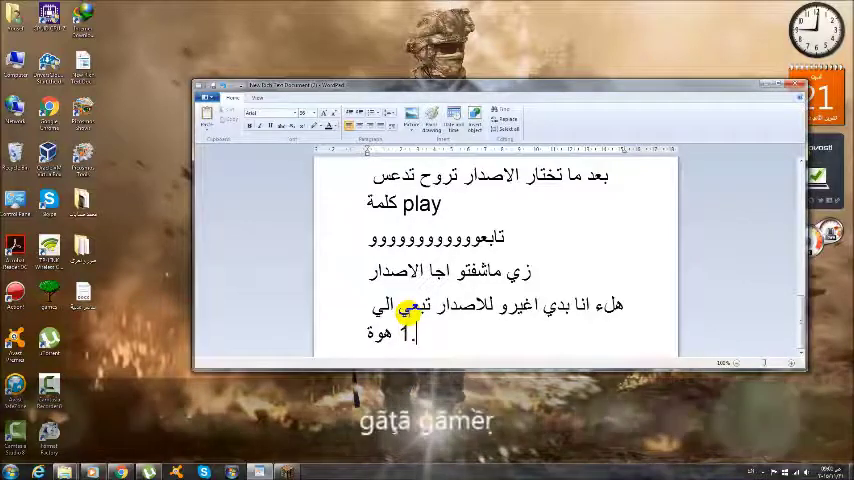
type("7.2")
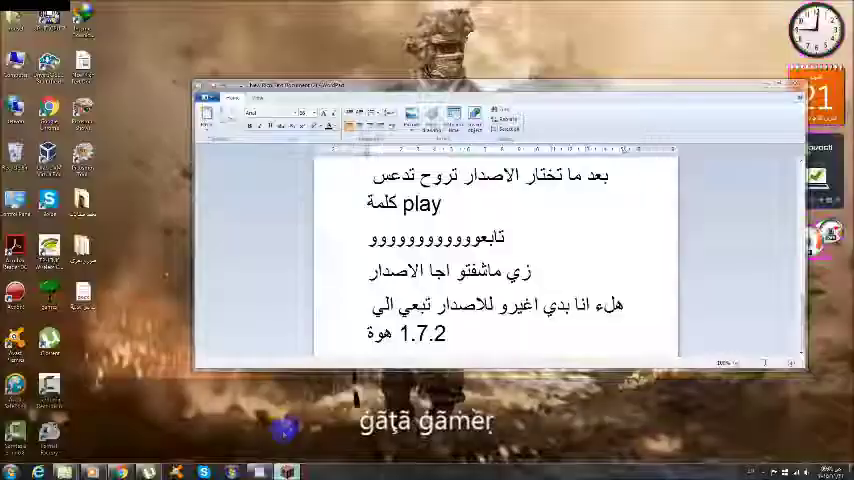
Type 'هلء انا بدي اغيرو للاصدار تبعي الي هوة 1.7.2', briefly checking the running 1.8.8 game.
left_click(286, 471)
left_click(478, 316)
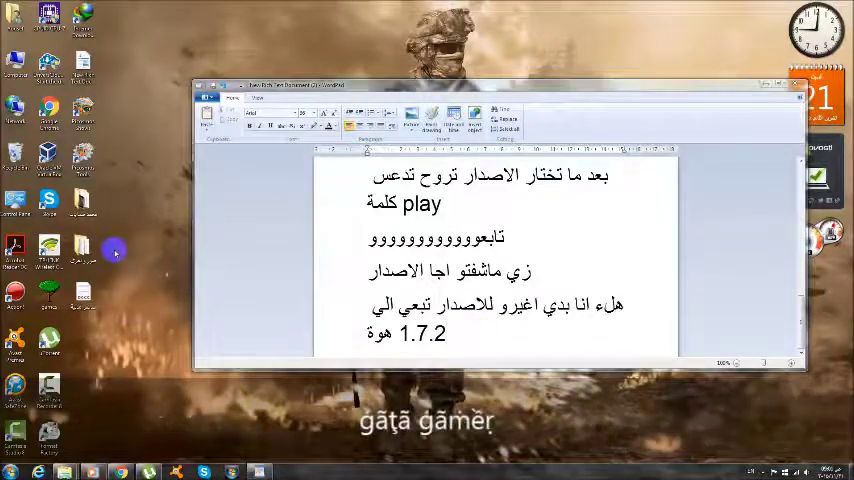
double_click(49, 290)
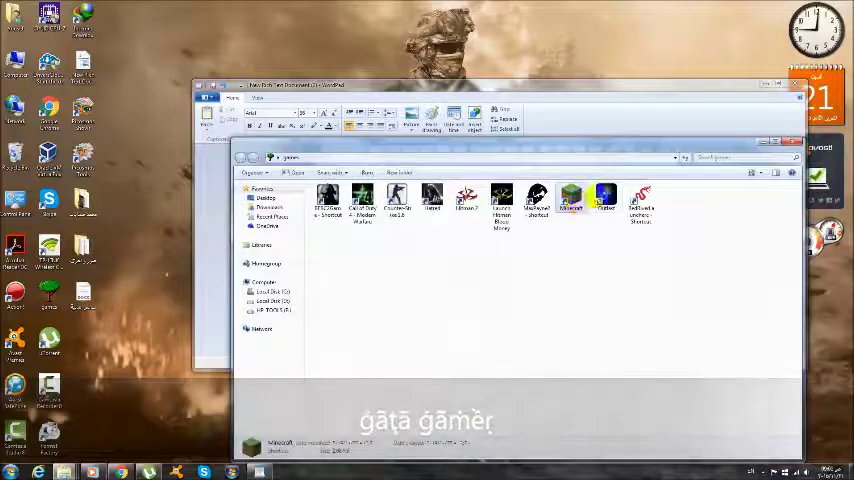
left_click(772, 141)
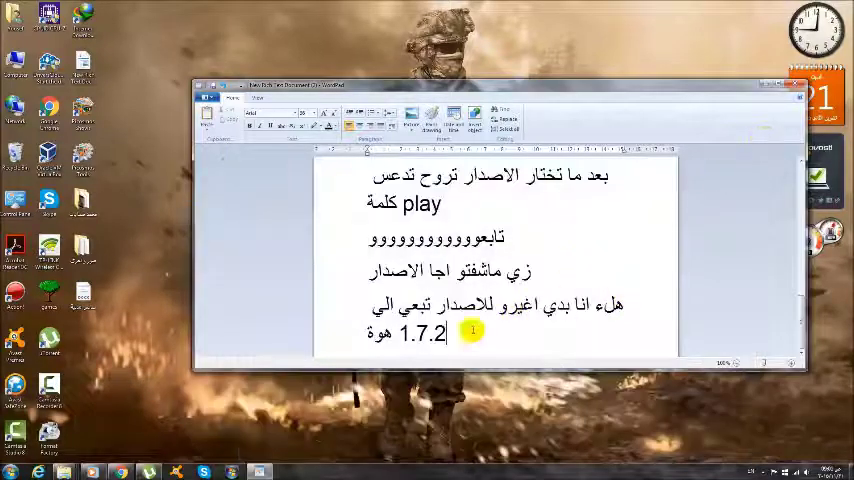